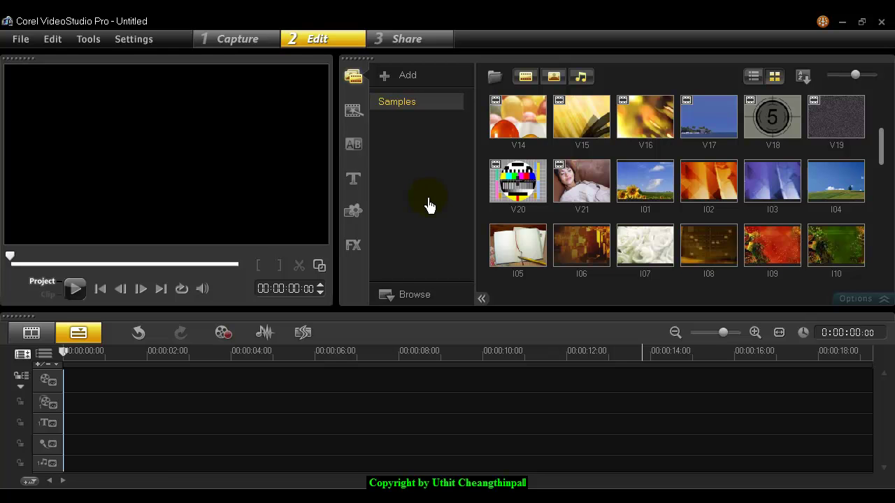
# - Place the sample video V03 at the start of the main video track
pyautogui.moveTo(881, 165); pyautogui.dragTo(883, 141)
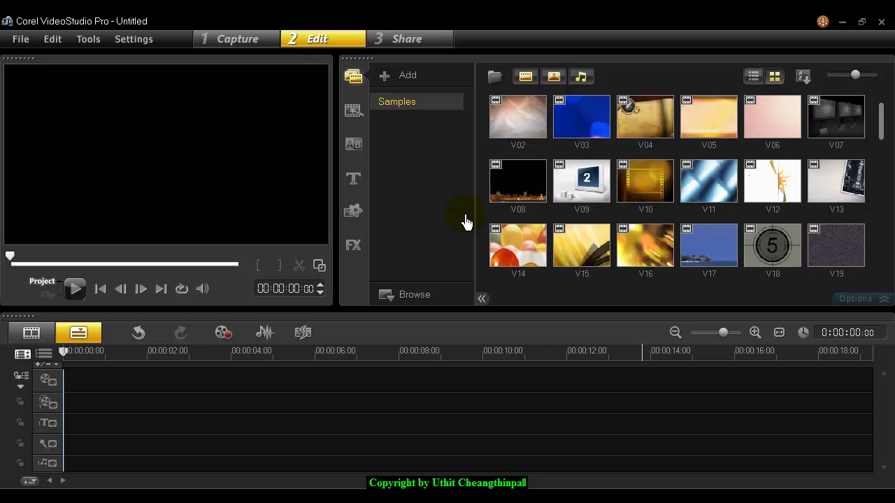
pyautogui.click(575, 128)
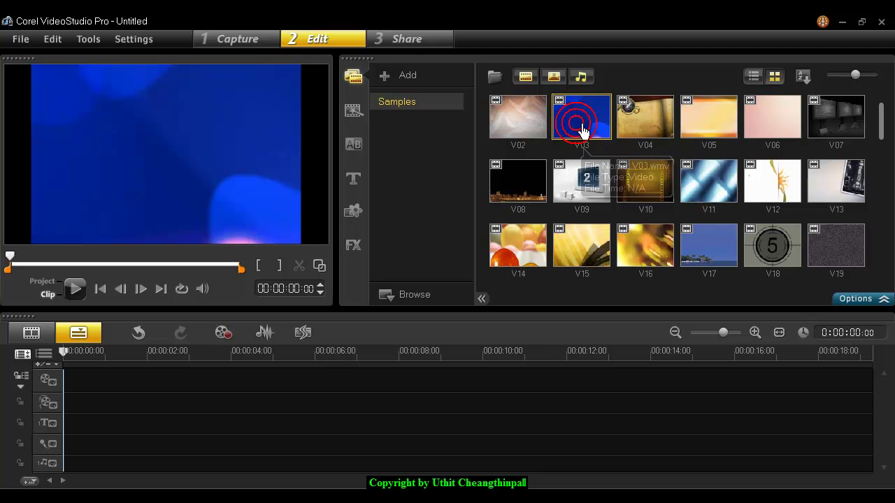
pyautogui.moveTo(573, 150); pyautogui.dragTo(326, 382)
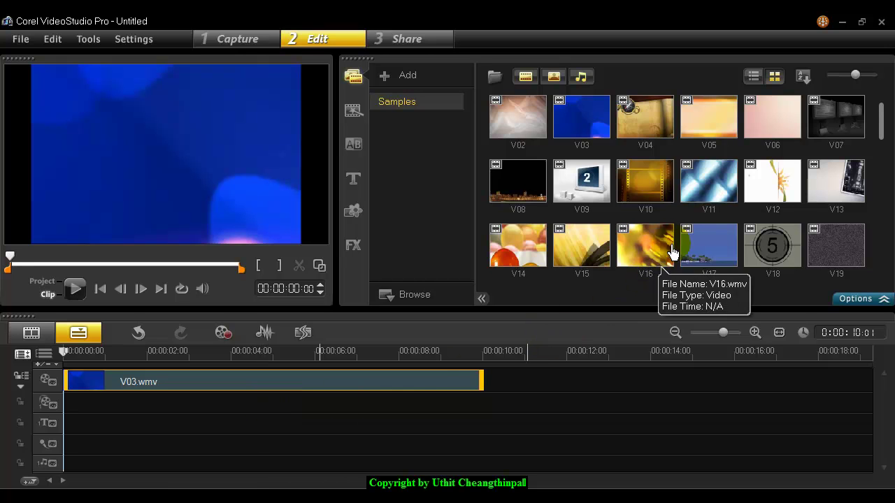
# - Add the sample video V15 to the first overlay track, aligned with the start of the timeline
pyautogui.click(593, 260)
pyautogui.scroll(-1, 565, 259)
pyautogui.moveTo(538, 344); pyautogui.dragTo(81, 411)
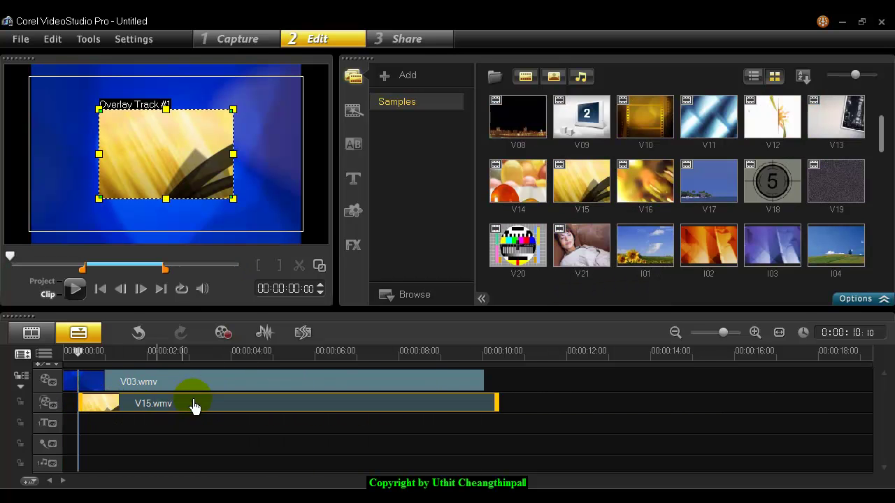
pyautogui.click(204, 404)
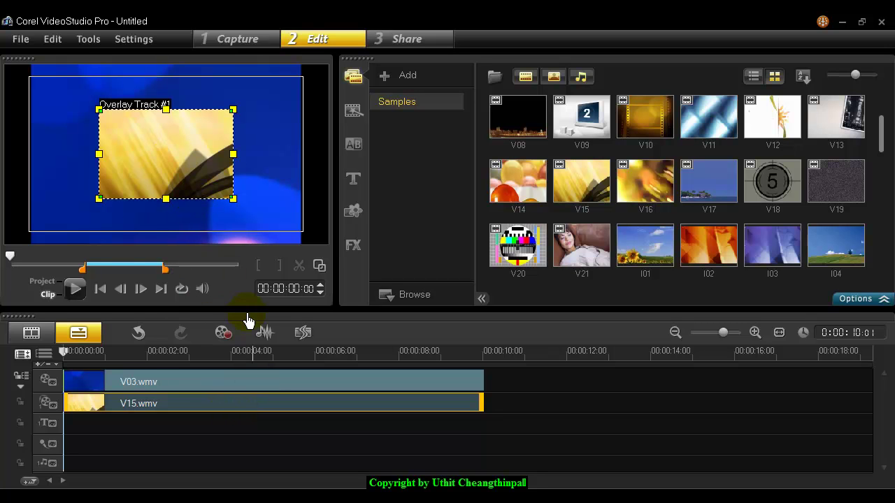
# - Move the playhead to 00:00:01:01 and open the Mask & Chroma Key settings of the V15 overlay clip
pyautogui.moveTo(96, 352)
pyautogui.mouseDown()
pyautogui.moveTo(209, 359)
pyautogui.moveTo(107, 351)
pyautogui.mouseUp()
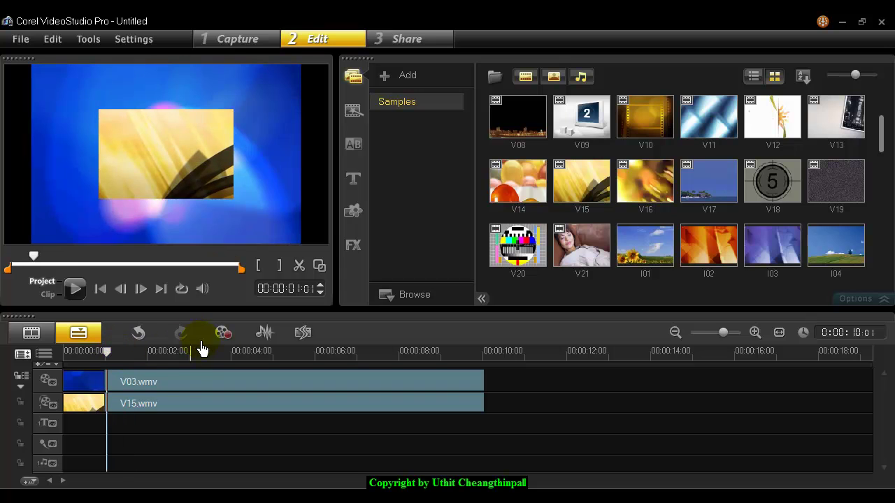
pyautogui.click(174, 405)
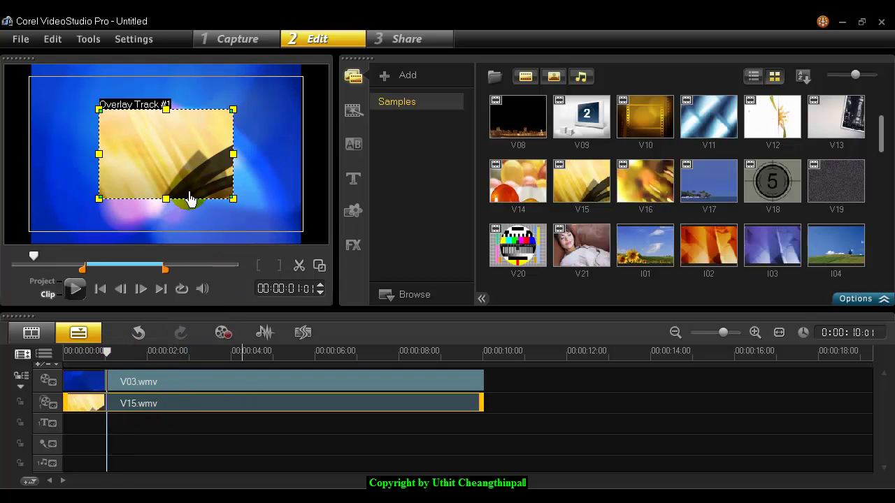
pyautogui.click(188, 95)
pyautogui.click(848, 301)
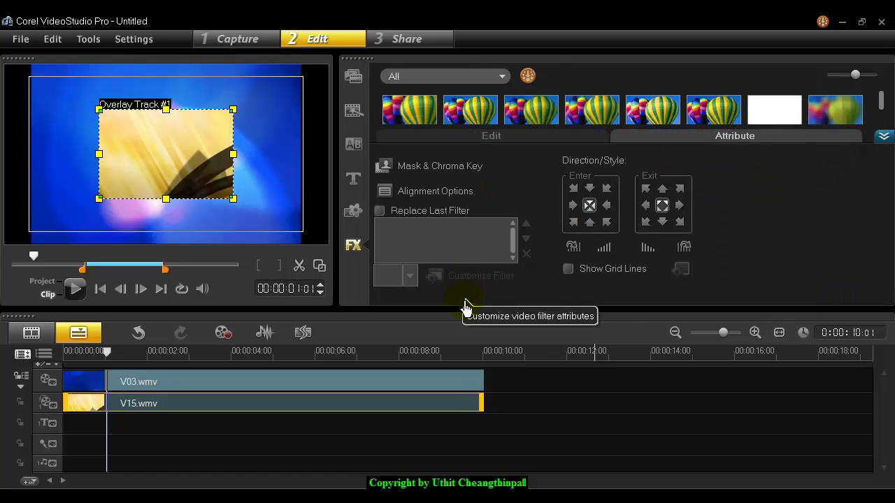
pyautogui.click(422, 172)
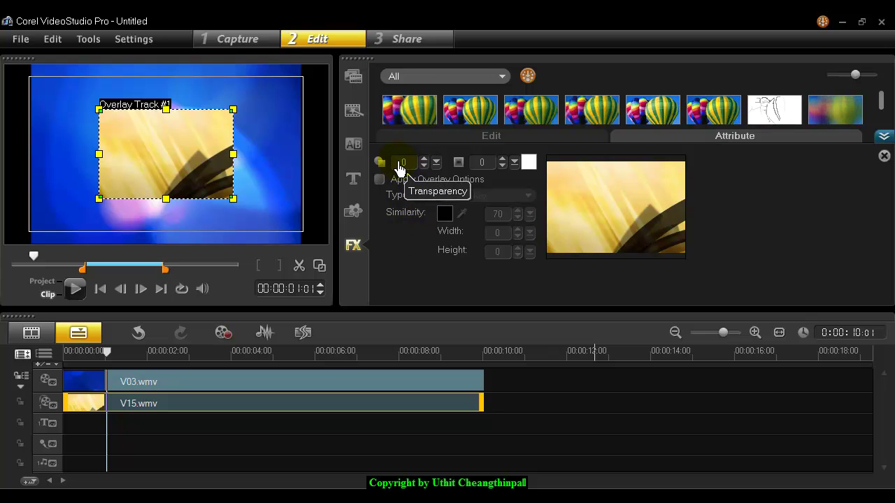
pyautogui.click(154, 150)
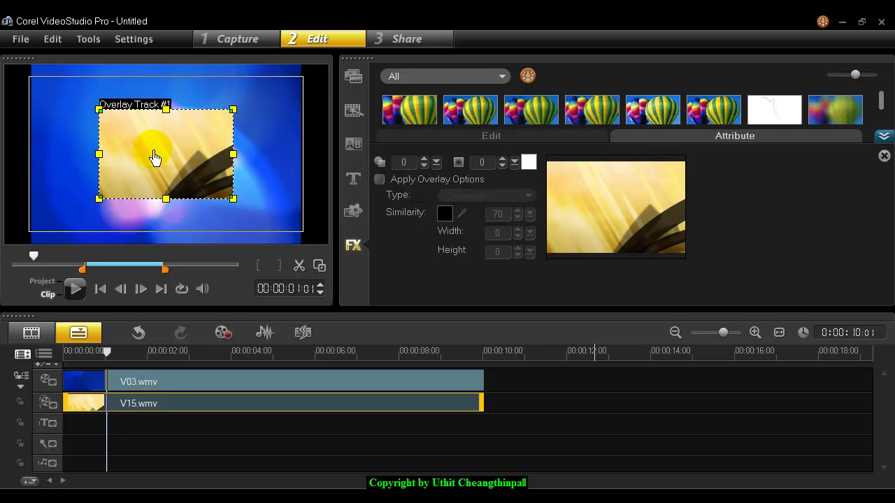
# - Try a transparency of 59 on the overlay clip and restore it to 0
pyautogui.click(436, 162)
pyautogui.moveTo(437, 176); pyautogui.dragTo(480, 184)
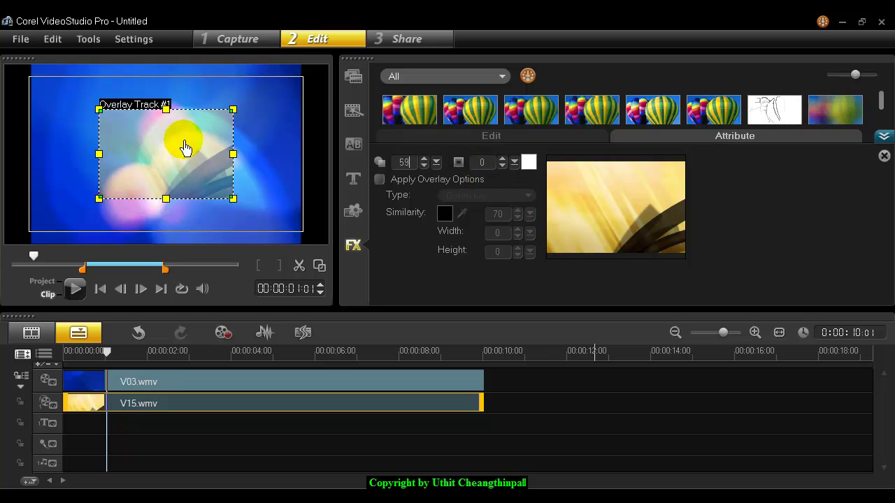
pyautogui.click(436, 162)
pyautogui.moveTo(444, 179); pyautogui.dragTo(384, 180)
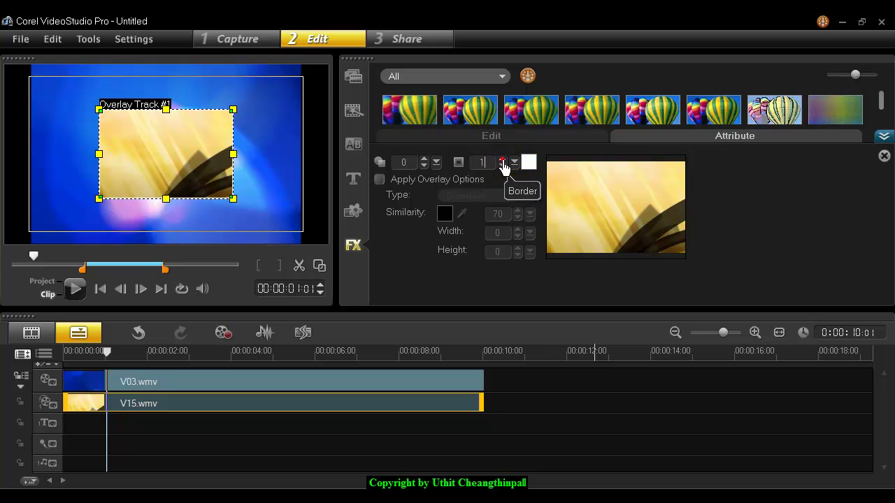
# - Give the overlay clip a border with a width of 6
pyautogui.click(502, 159)
pyautogui.click(502, 159)
pyautogui.click(502, 160)
pyautogui.click(502, 159)
pyautogui.click(502, 160)
pyautogui.click(502, 159)
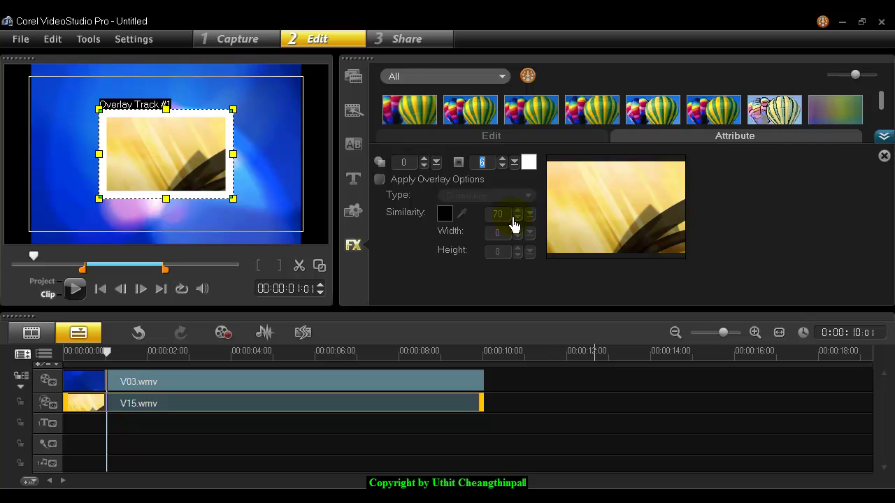
# - Change the overlay's border color to light pink after trying green, and reset the border width to 0
pyautogui.click(529, 163)
pyautogui.click(545, 199)
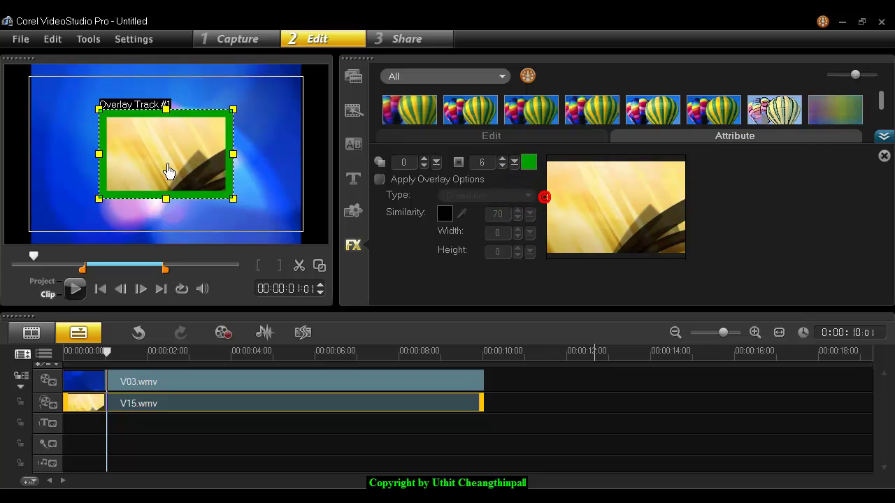
pyautogui.click(530, 165)
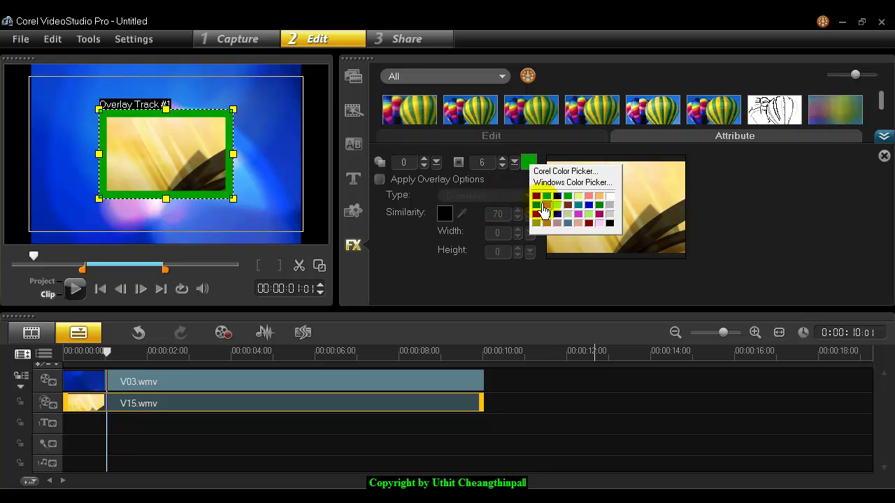
pyautogui.click(599, 223)
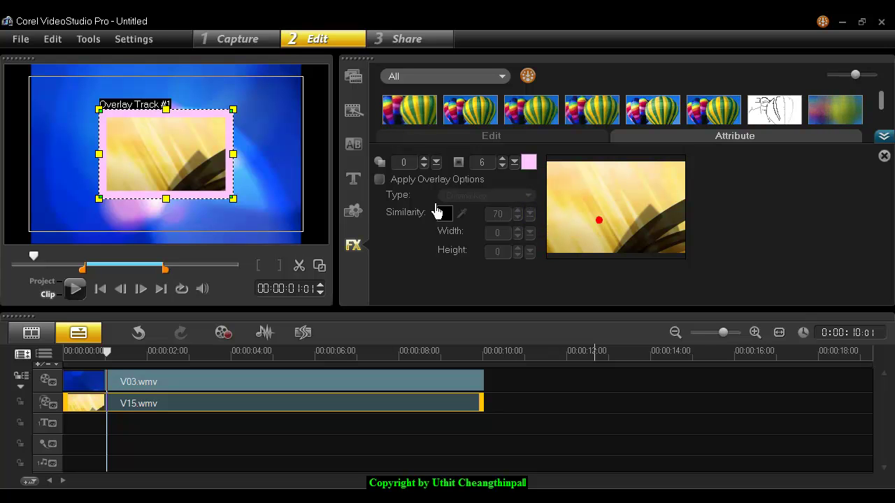
pyautogui.click(502, 166)
pyautogui.click(502, 166)
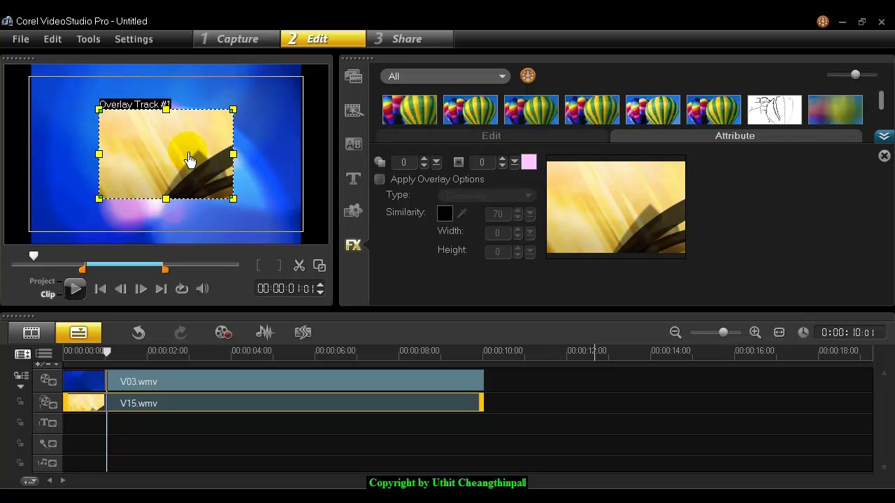
# - Enable the overlay options for the V15 clip and set the type to Mask Frame
pyautogui.click(379, 180)
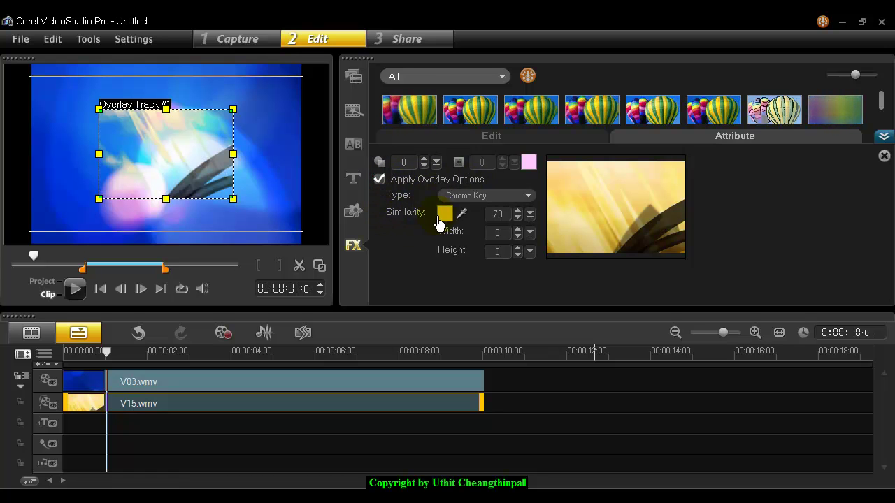
pyautogui.click(512, 198)
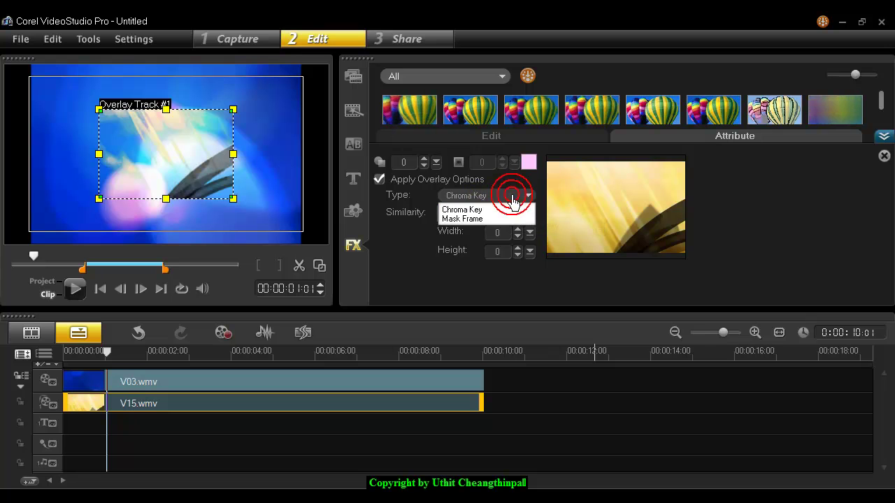
pyautogui.click(472, 225)
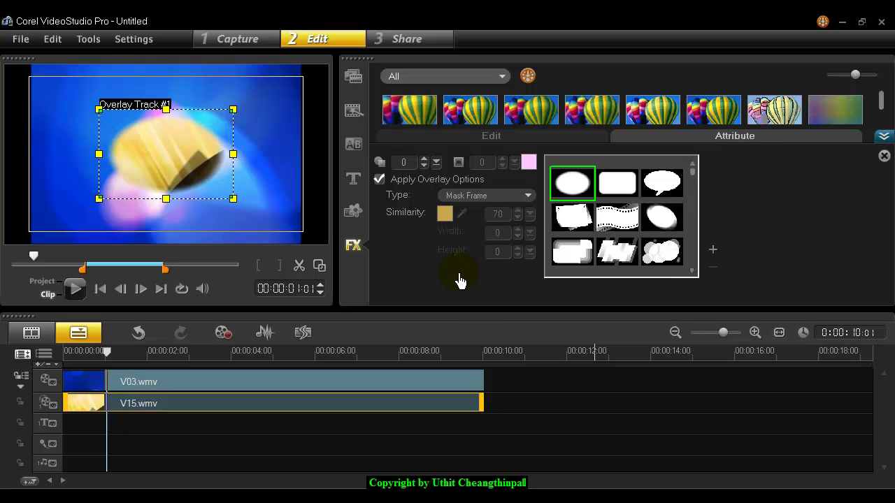
# - Try the rounded rectangle, speech bubble, film strip, tilted oval, overlapping circles and neighbouring mask shapes on the overlay clip
pyautogui.click(618, 184)
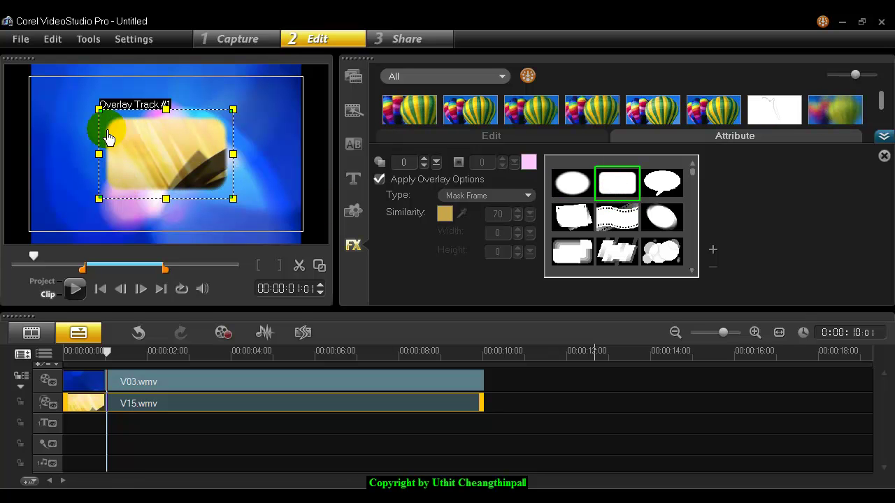
pyautogui.click(662, 187)
pyautogui.click(574, 217)
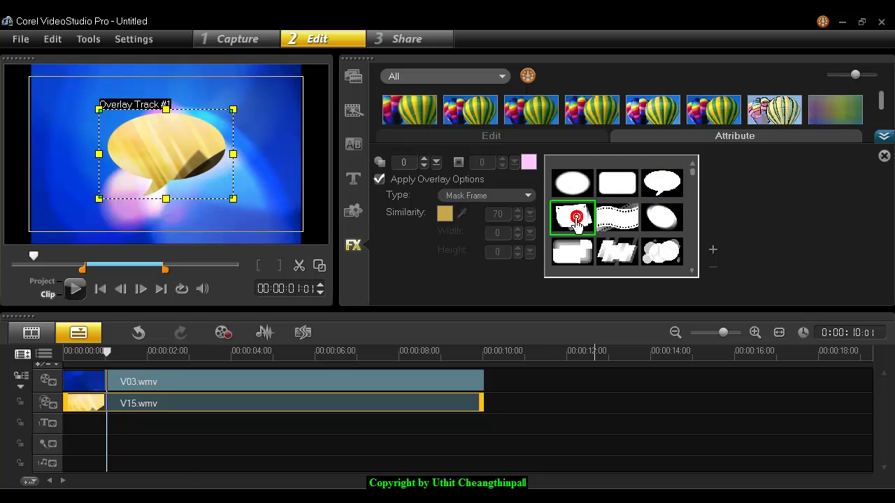
pyautogui.click(614, 221)
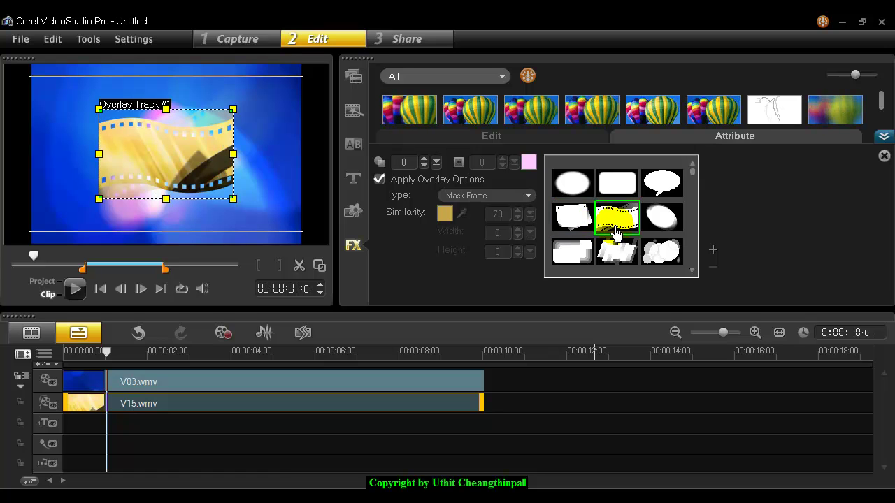
pyautogui.click(660, 218)
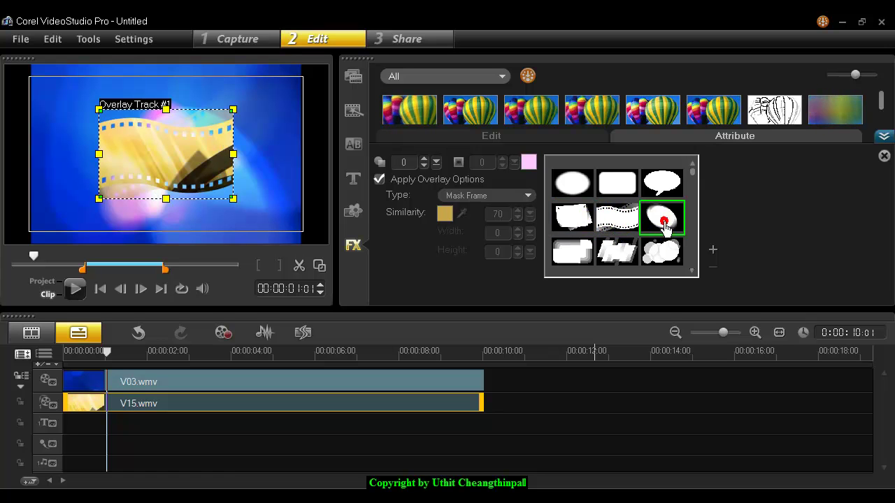
pyautogui.click(580, 257)
pyautogui.click(618, 260)
pyautogui.click(658, 260)
# - Try the masks near the end of the mask list on the overlay, including the scratchy weave, rippled oval and brush-stroke shapes
pyautogui.click(692, 272)
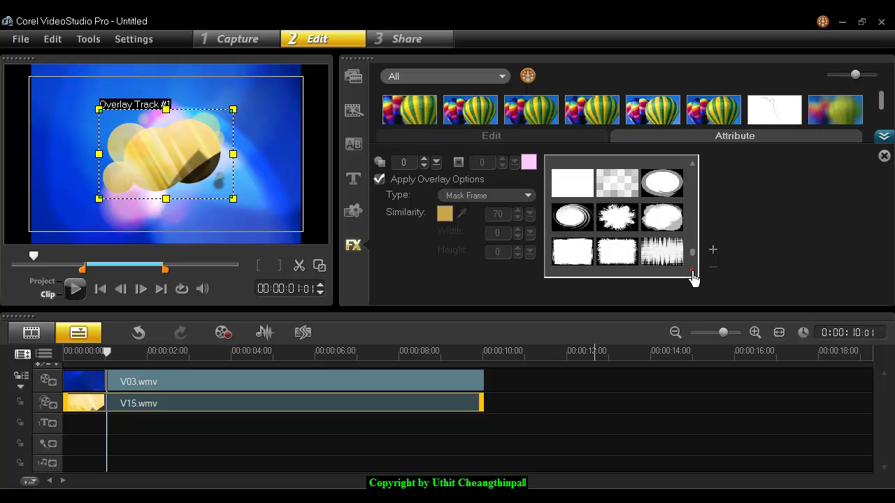
pyautogui.click(663, 222)
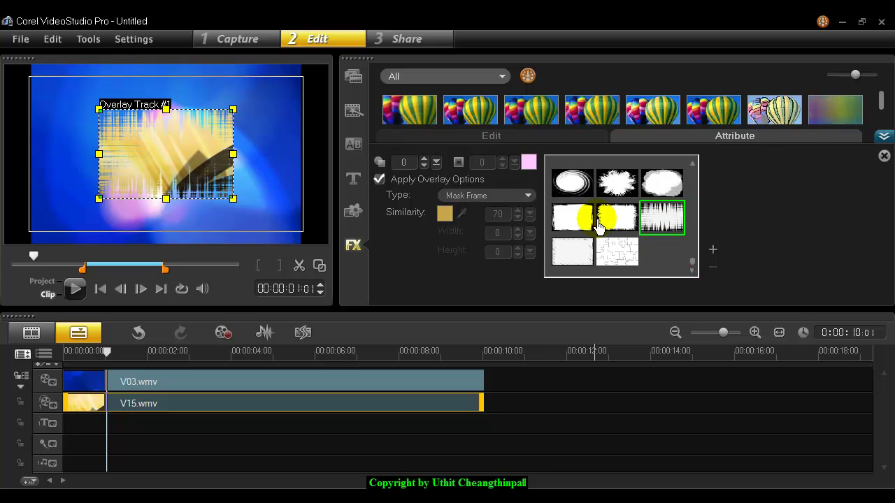
pyautogui.click(572, 215)
pyautogui.click(572, 180)
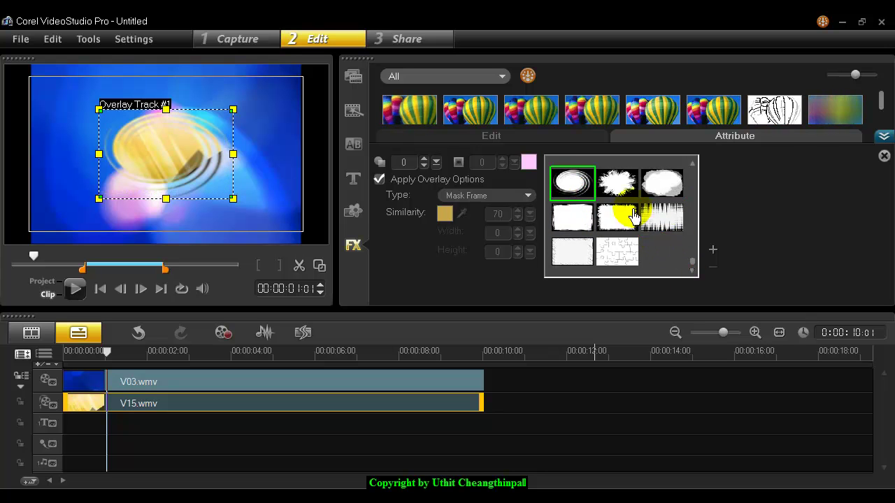
pyautogui.click(618, 183)
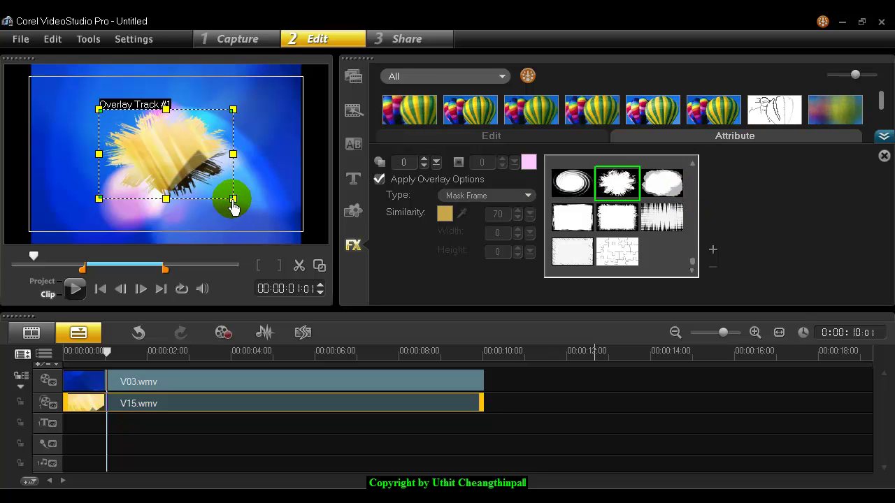
pyautogui.click(661, 183)
# - Apply the double-heart mask frame to the overlay clip and return the playhead to the start of the project
pyautogui.click(691, 164)
pyautogui.click(692, 165)
pyautogui.click(692, 164)
pyautogui.click(691, 164)
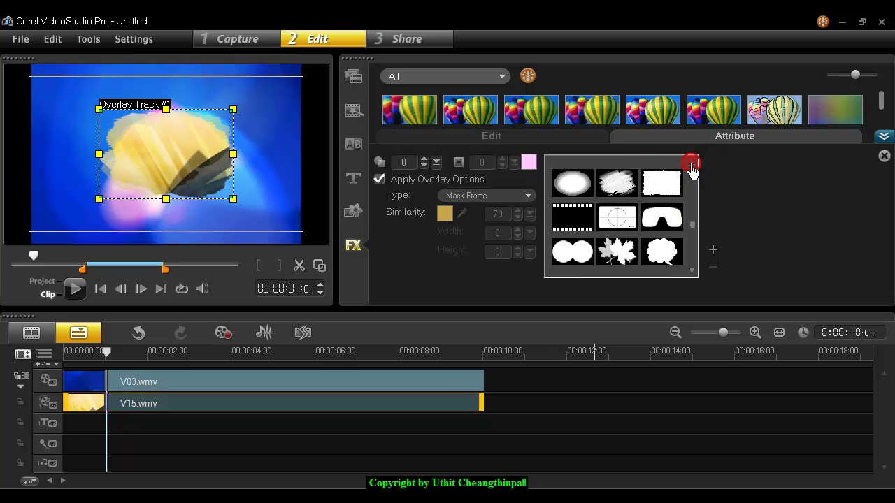
pyautogui.click(692, 164)
pyautogui.click(691, 165)
pyautogui.click(692, 164)
pyautogui.click(576, 212)
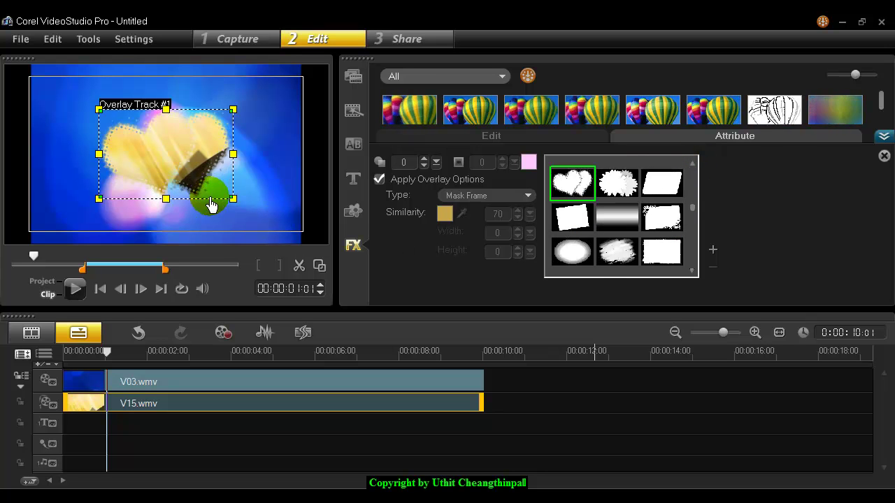
pyautogui.moveTo(105, 356); pyautogui.dragTo(80, 359)
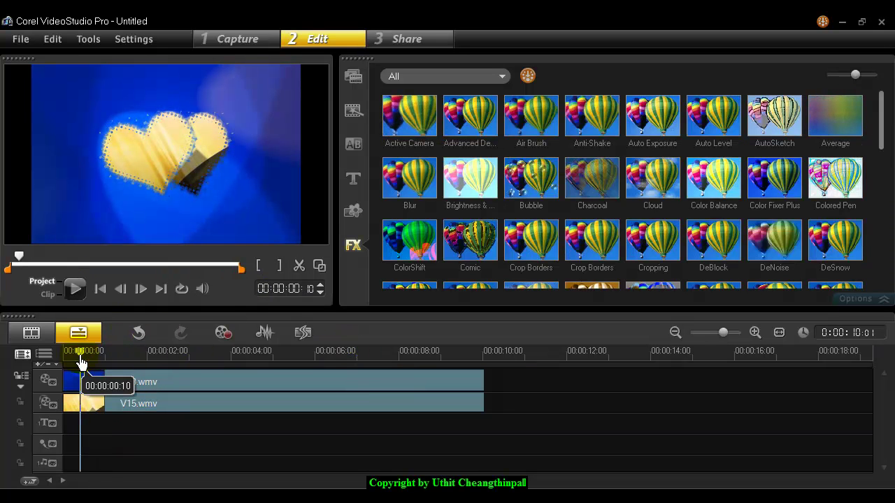
pyautogui.click(101, 291)
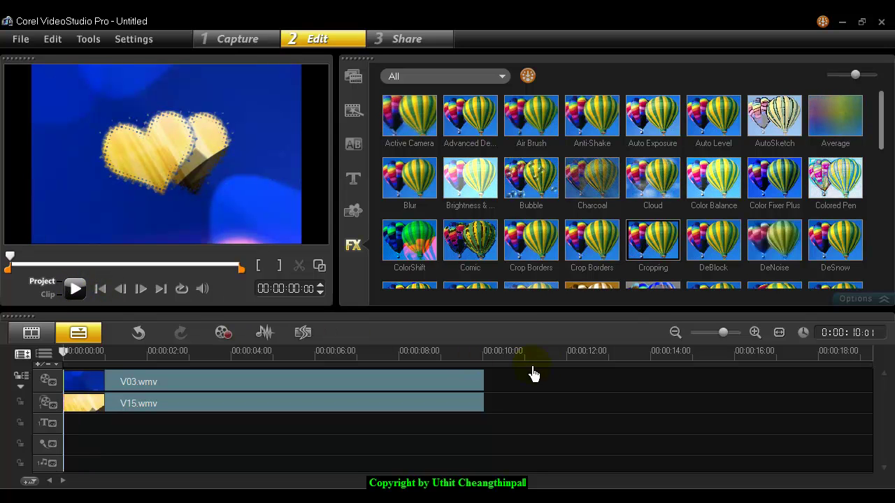